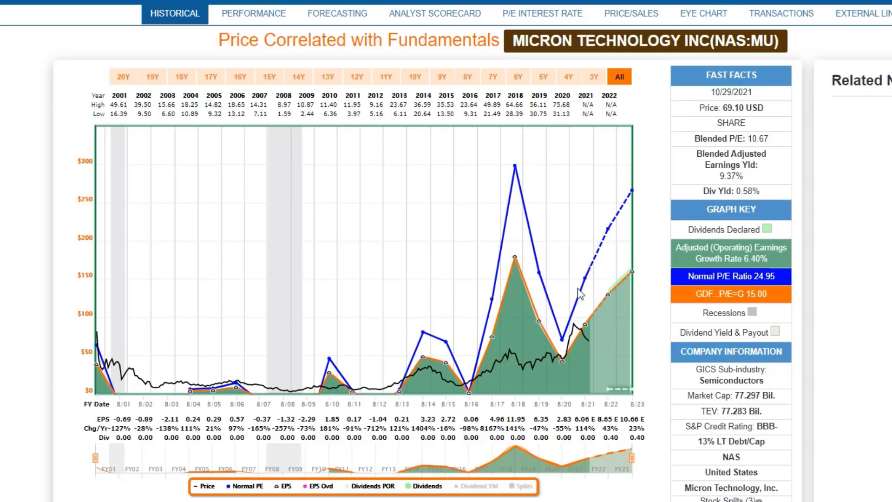
Step: Shorten Micron's adjusted operating earnings chart from the full history to 15, 14 and finally 13 years
{"action": "mouse_move", "coordinate": [705, 260]}
{"action": "left_click", "coordinate": [268, 82]}
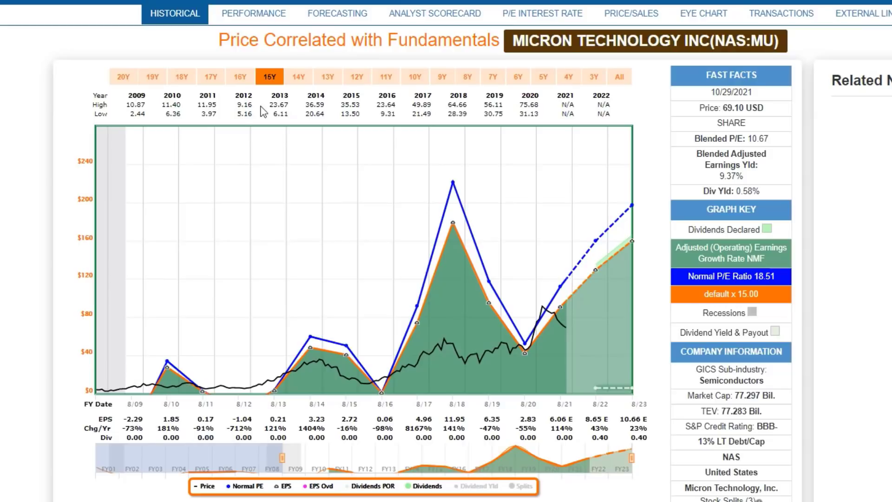
{"action": "left_click", "coordinate": [299, 78]}
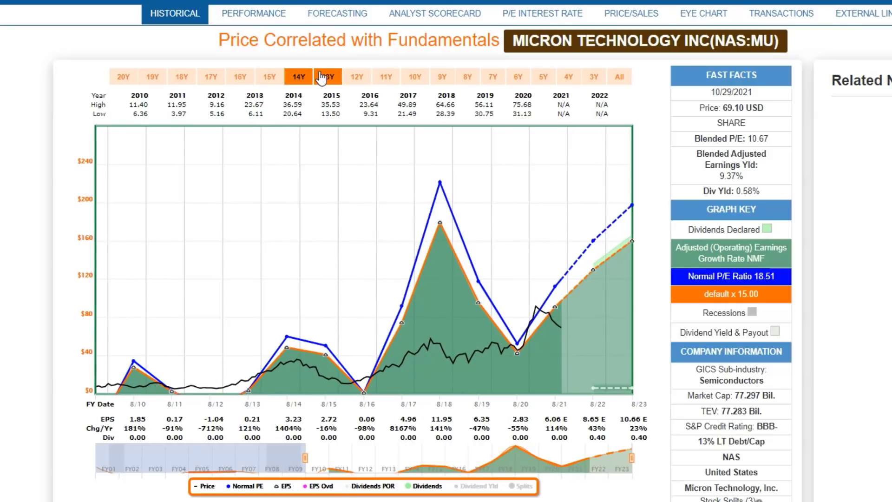
{"action": "left_click", "coordinate": [321, 77]}
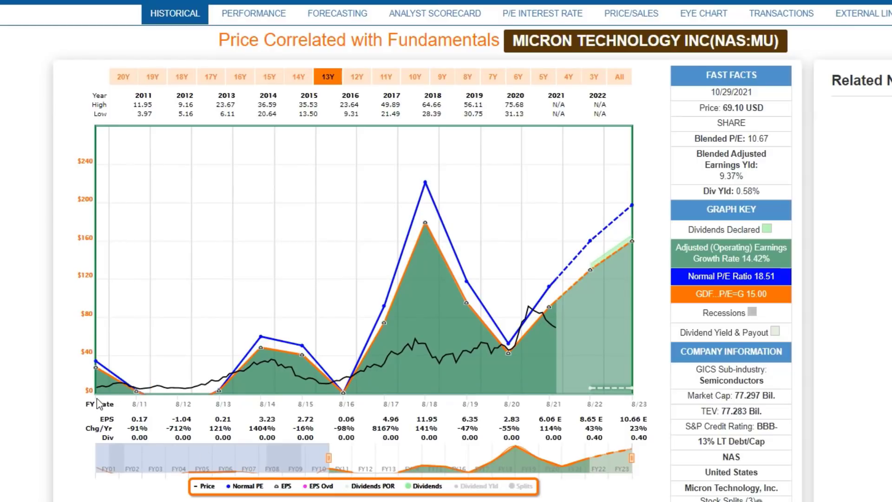
{"action": "mouse_move", "coordinate": [97, 392]}
Step: Compare the 8-year and 7-year ranges of the adjusted earnings chart, ending on 8 years
{"action": "left_click", "coordinate": [468, 80]}
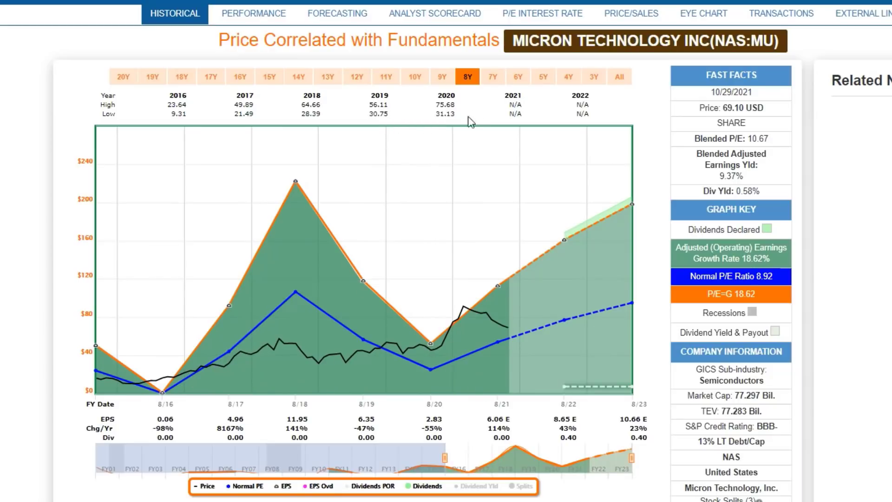
{"action": "left_click", "coordinate": [492, 77]}
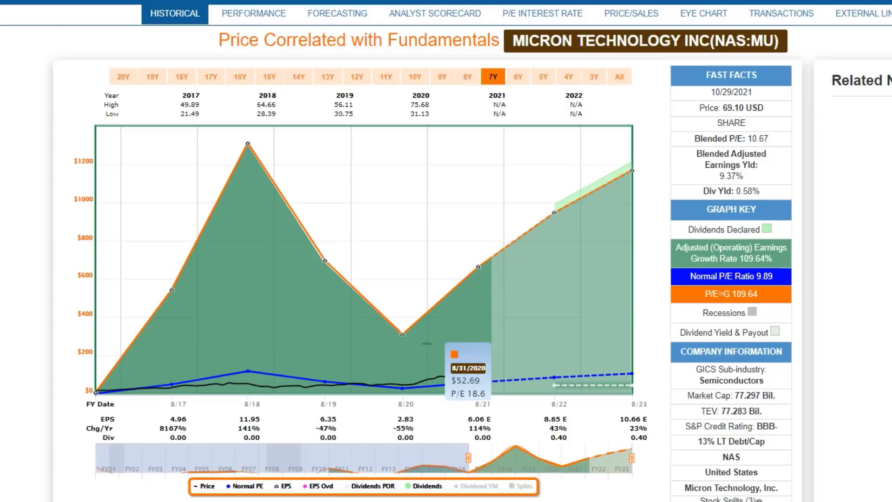
{"action": "left_click", "coordinate": [465, 86]}
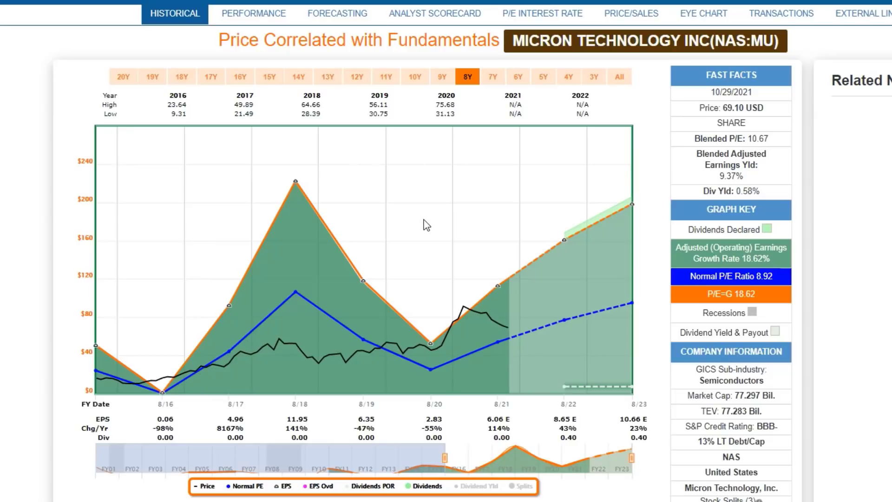
{"action": "mouse_move", "coordinate": [525, 346]}
Step: View Micron's earnings estimates forecast and open the summary of its analyst scorecard
{"action": "left_click", "coordinate": [338, 21]}
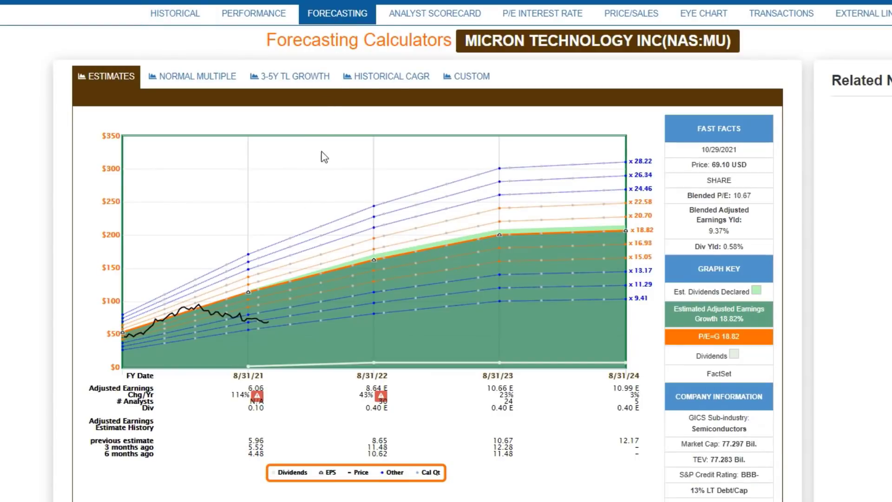
{"action": "left_click", "coordinate": [428, 18]}
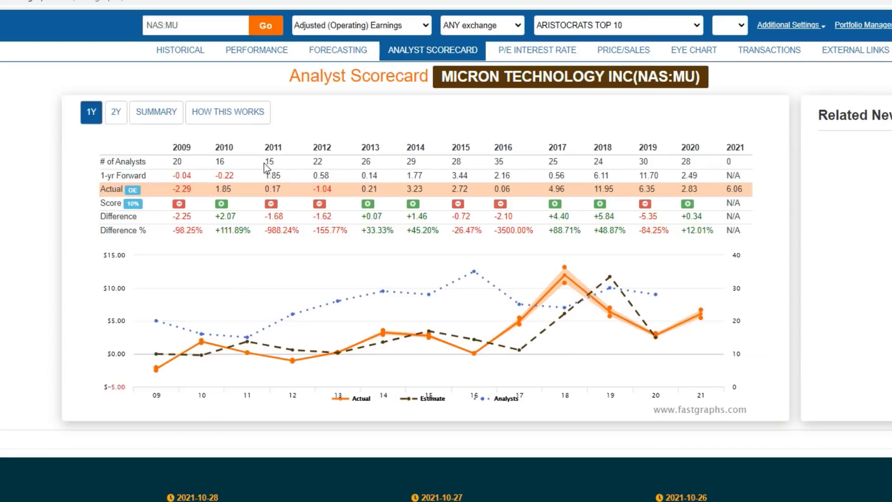
{"action": "left_click", "coordinate": [154, 116]}
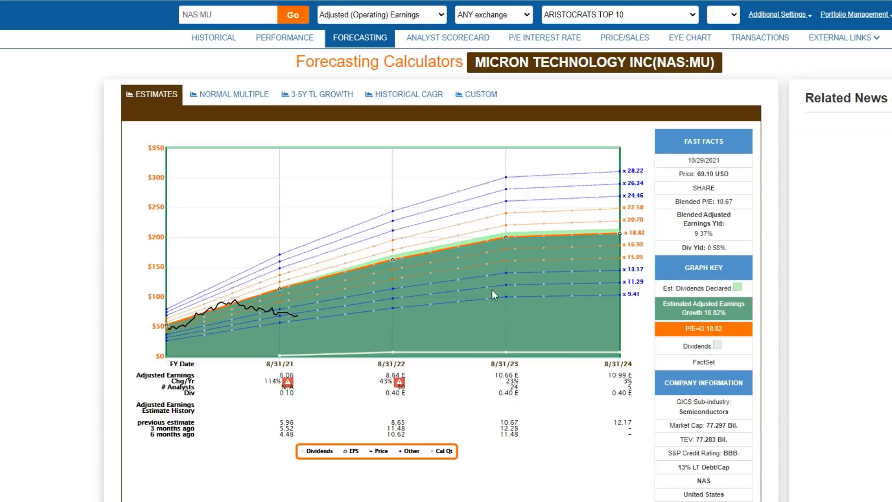
Step: Show the historical earnings chart over all available years and reopen the forecasting estimates to inspect the valuation lines
{"action": "left_click", "coordinate": [203, 41]}
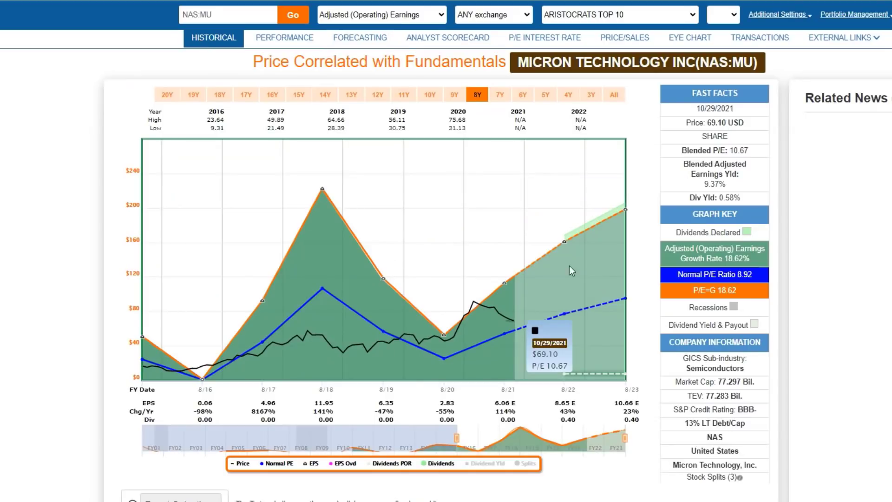
{"action": "left_click", "coordinate": [614, 96]}
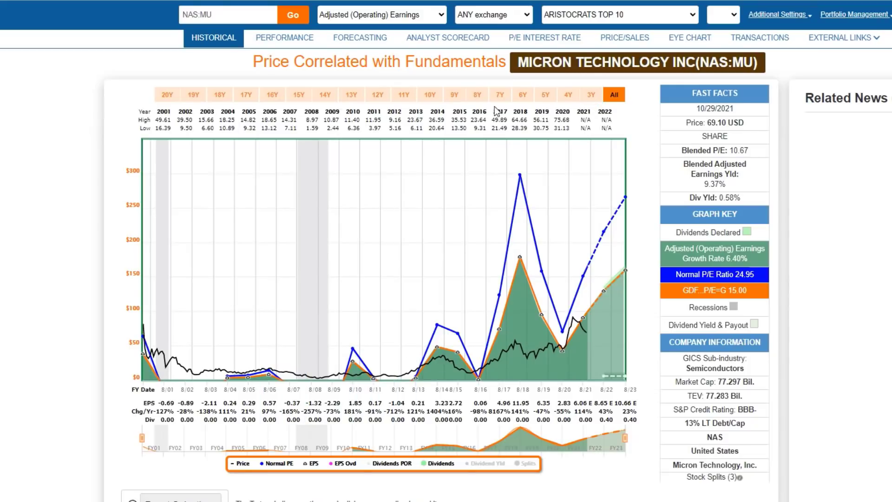
{"action": "left_click", "coordinate": [344, 39]}
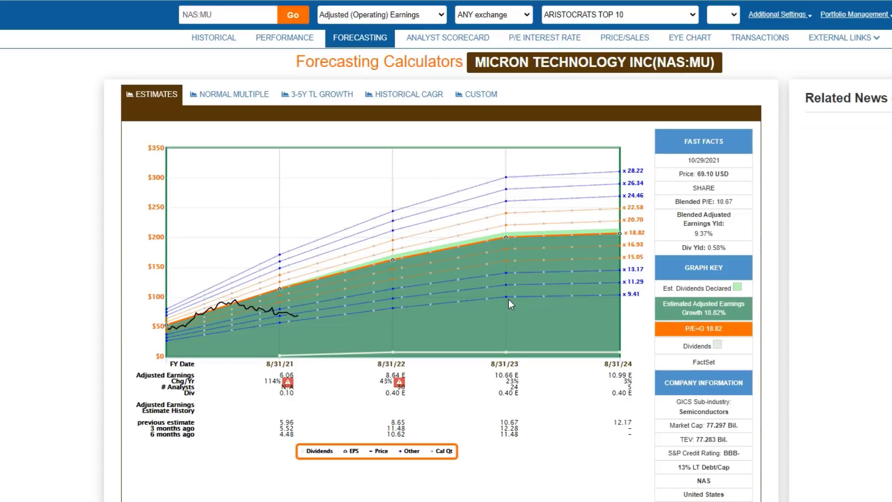
{"action": "mouse_move", "coordinate": [506, 285]}
{"action": "mouse_move", "coordinate": [478, 264]}
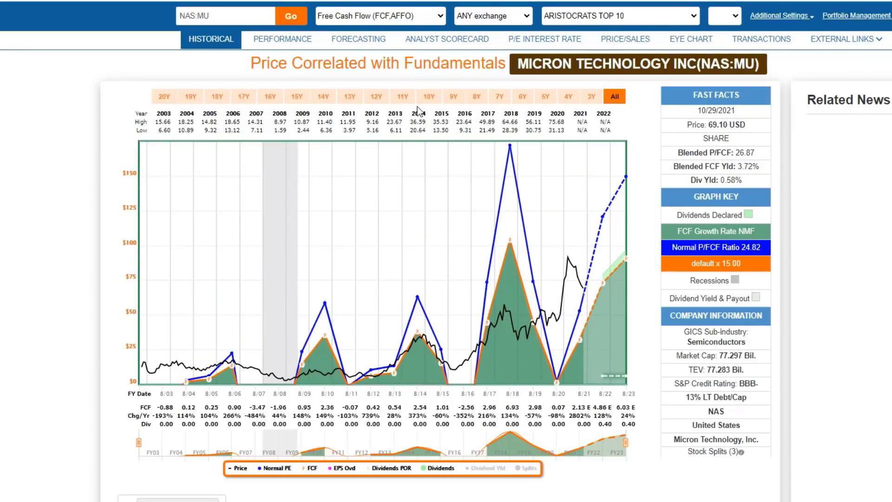
Step: View the free cash flow chart over 10 years and the operating cash flow chart over 6 years
{"action": "left_click", "coordinate": [428, 98]}
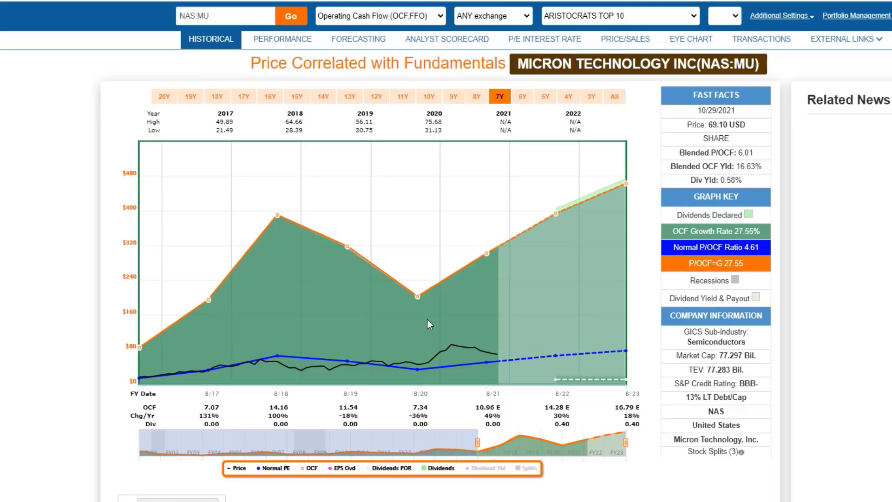
{"action": "mouse_move", "coordinate": [725, 250]}
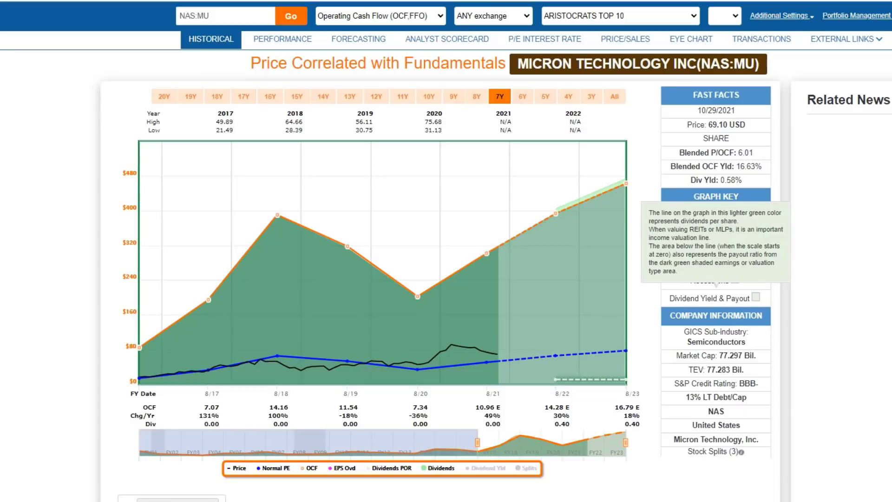
{"action": "left_click", "coordinate": [523, 97]}
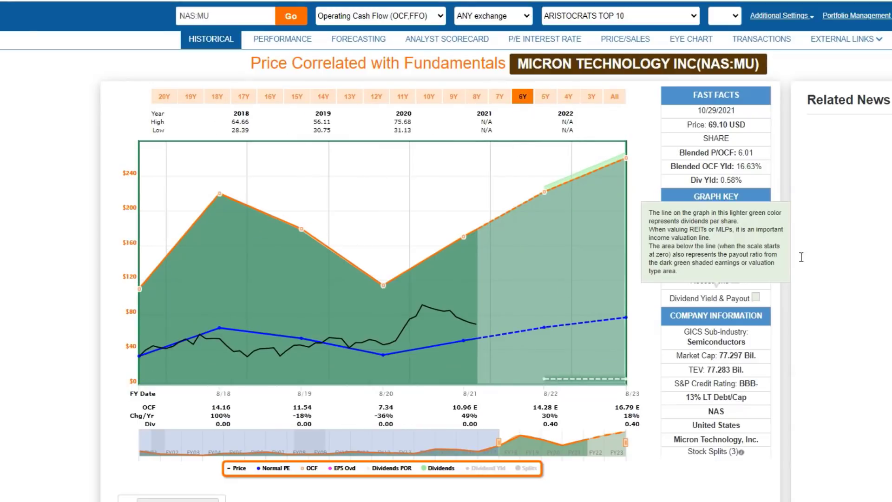
{"action": "left_click_drag", "start_coordinate": [802, 257], "coordinate": [832, 285]}
{"action": "left_click", "coordinate": [768, 244]}
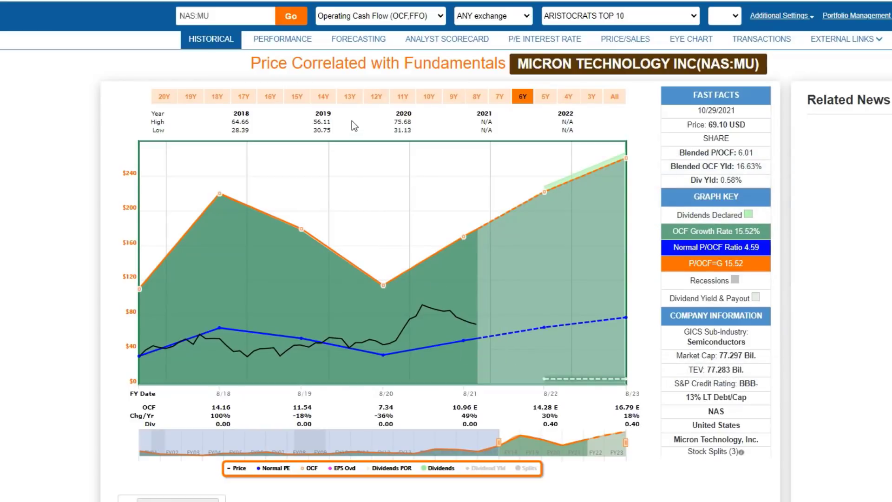
Step: Extend the operating cash flow chart to 10 years and switch the metric to Free Cash Flow (FCF,AFFO)
{"action": "left_click", "coordinate": [430, 99]}
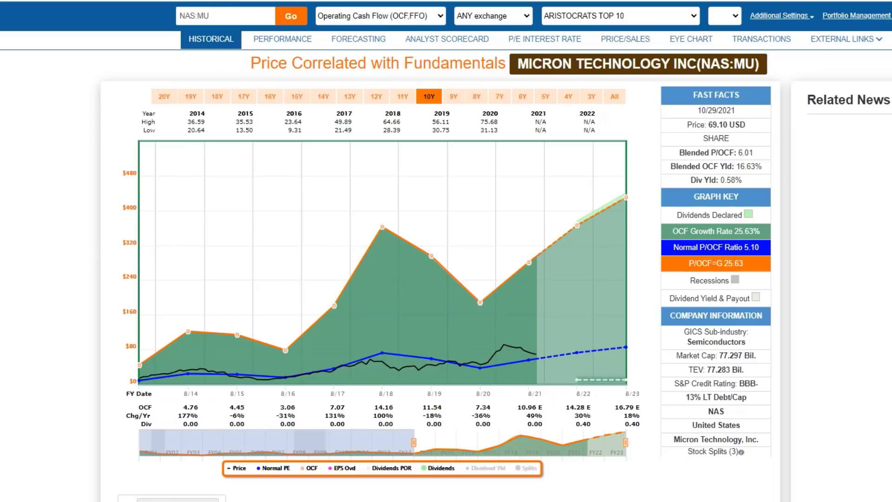
{"action": "key", "text": "Down"}
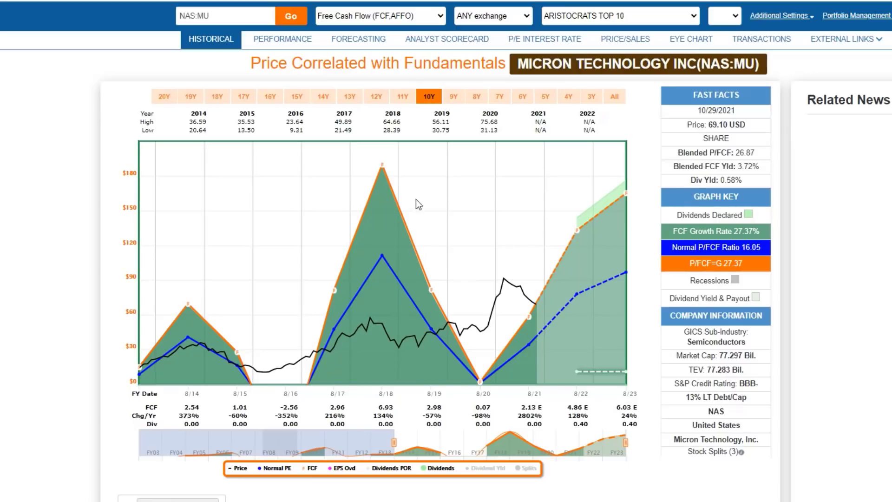
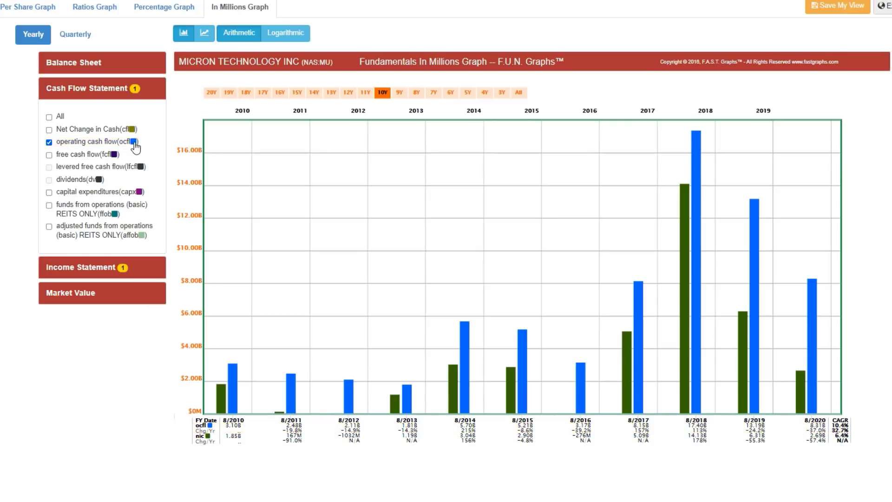
Step: Expand the income statement metrics and switch the net income and operating cash flow chart to a line graph
{"action": "left_click", "coordinate": [109, 268]}
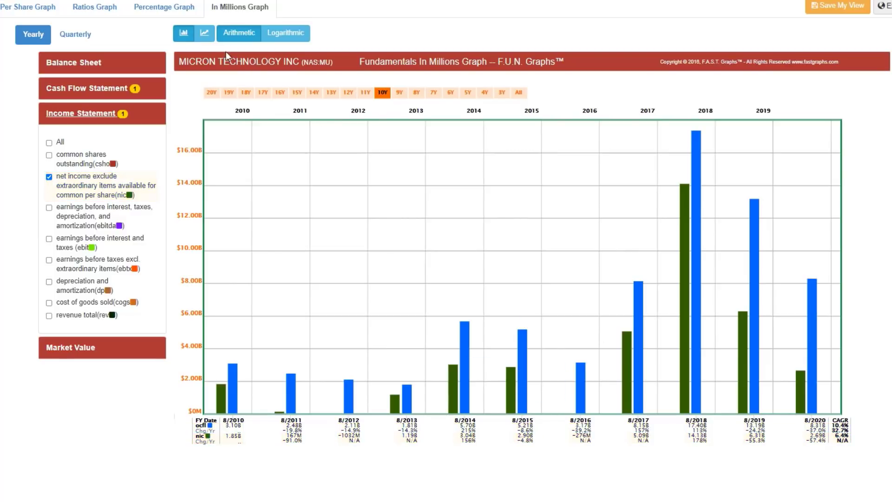
{"action": "left_click", "coordinate": [205, 33]}
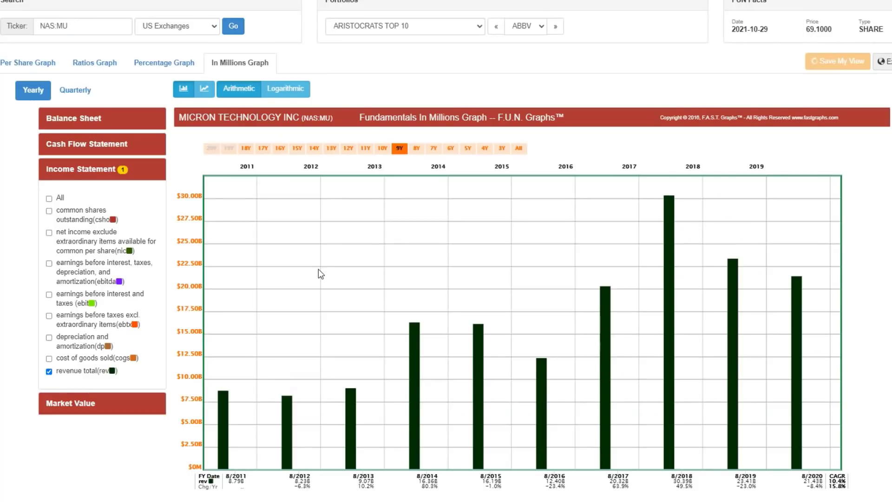
Step: View the 9-year total revenue chart as a line graph and switch back to bars
{"action": "left_click", "coordinate": [206, 89]}
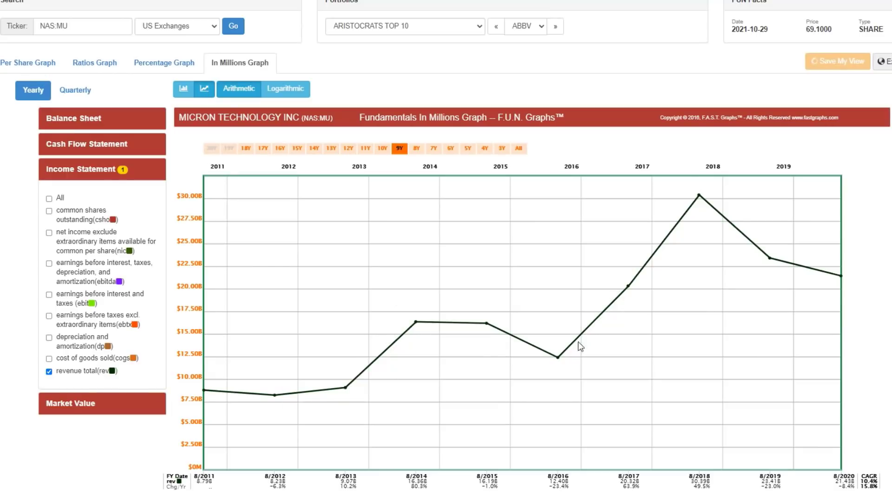
{"action": "left_click", "coordinate": [184, 89]}
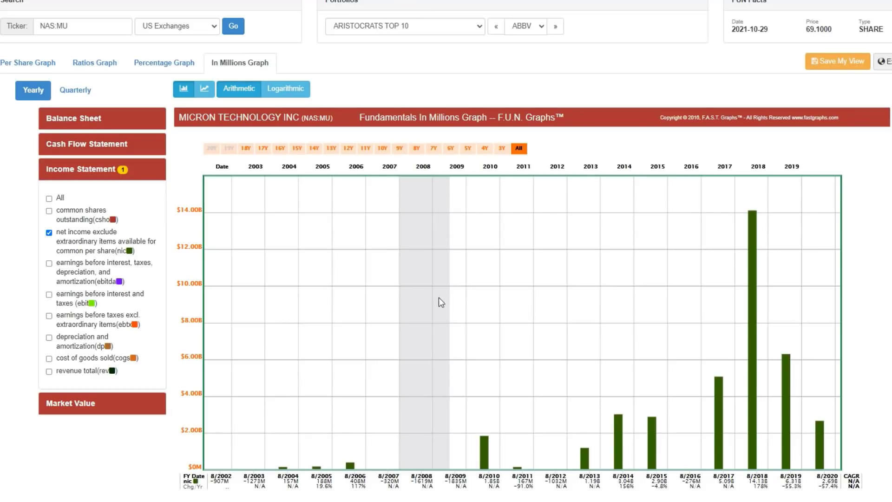
Step: View the full net income history as a line graph and return it to a bar graph
{"action": "scroll", "coordinate": [441, 302], "scroll_direction": "down", "scroll_amount": 1}
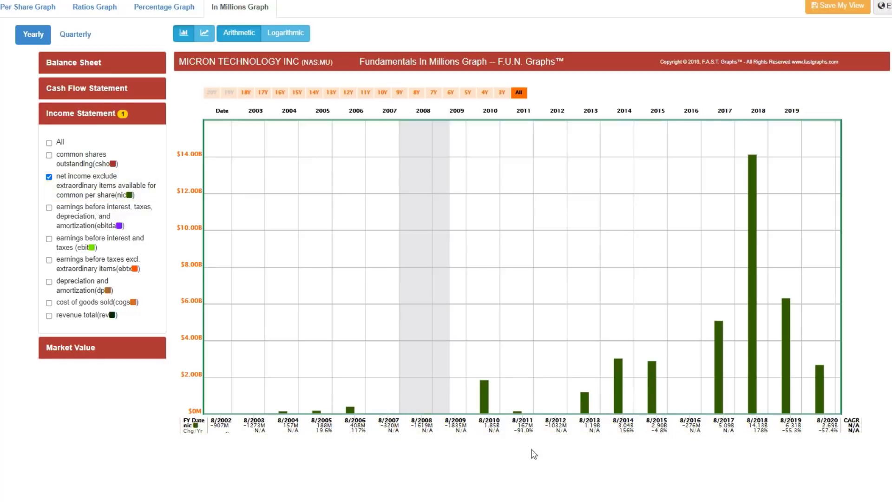
{"action": "left_click", "coordinate": [201, 34]}
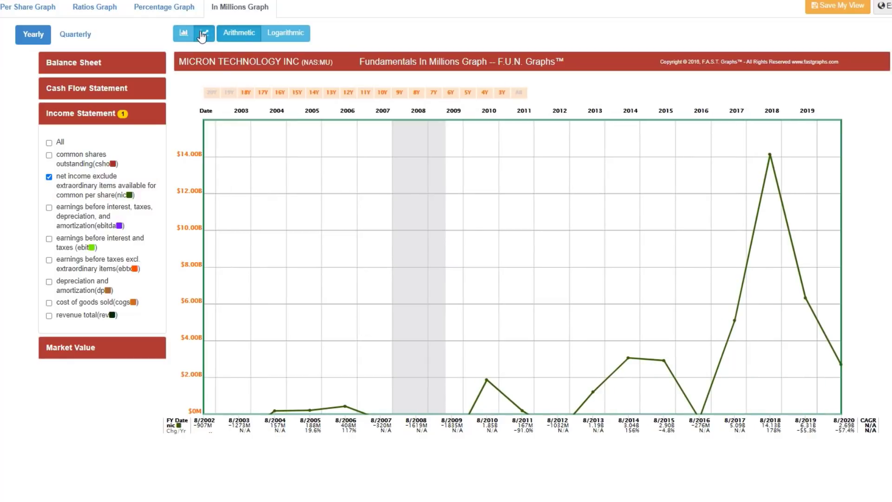
{"action": "left_click", "coordinate": [183, 34]}
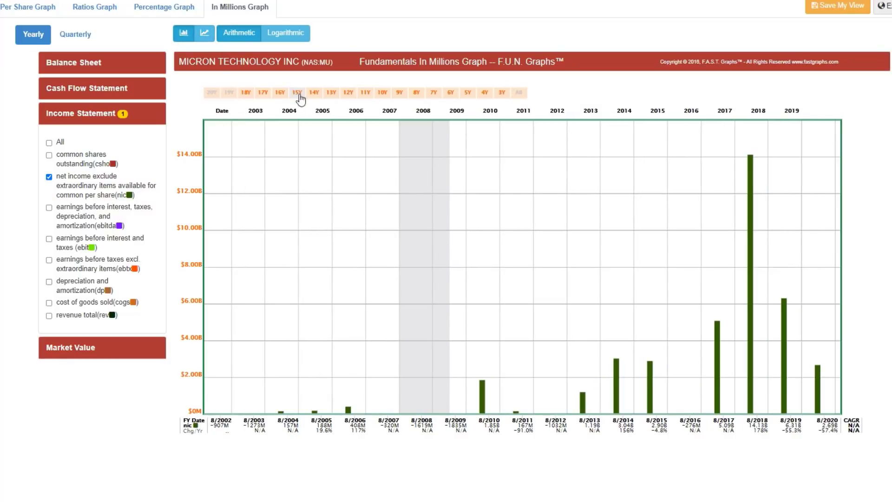
Step: Limit the yearly net income chart to 10 years and switch it to quarterly figures
{"action": "left_click", "coordinate": [382, 93]}
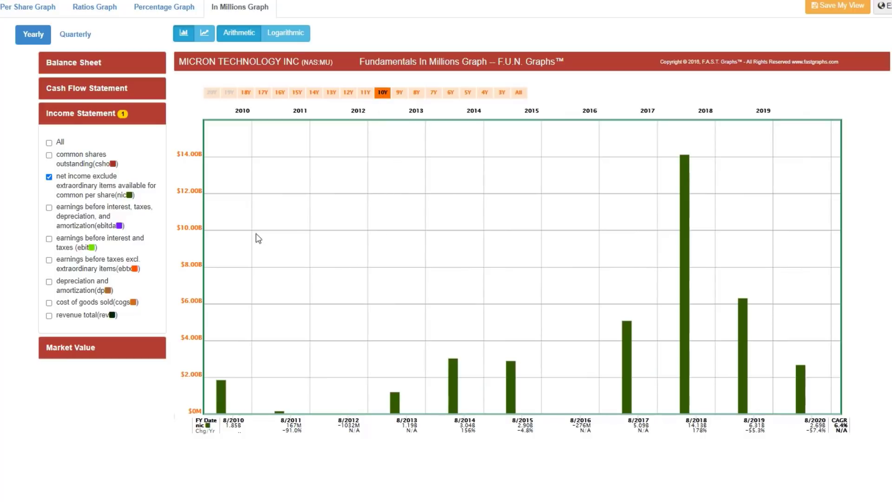
{"action": "left_click", "coordinate": [74, 35]}
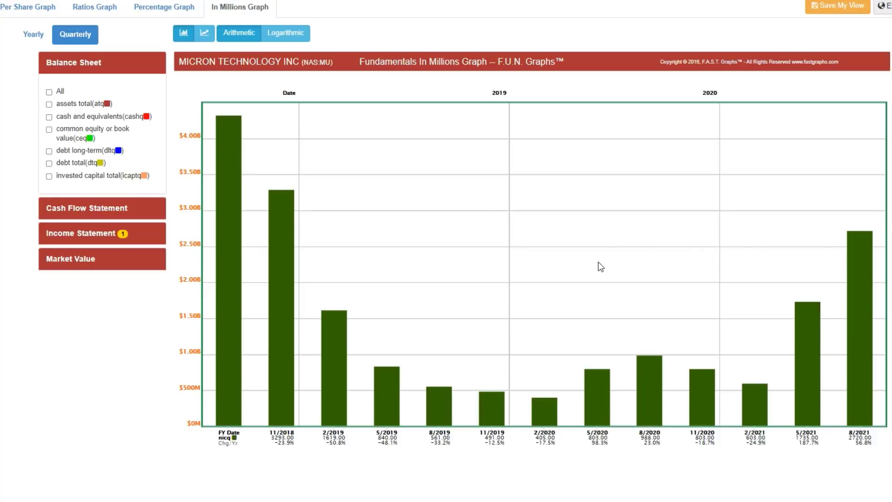
{"action": "mouse_move", "coordinate": [233, 183]}
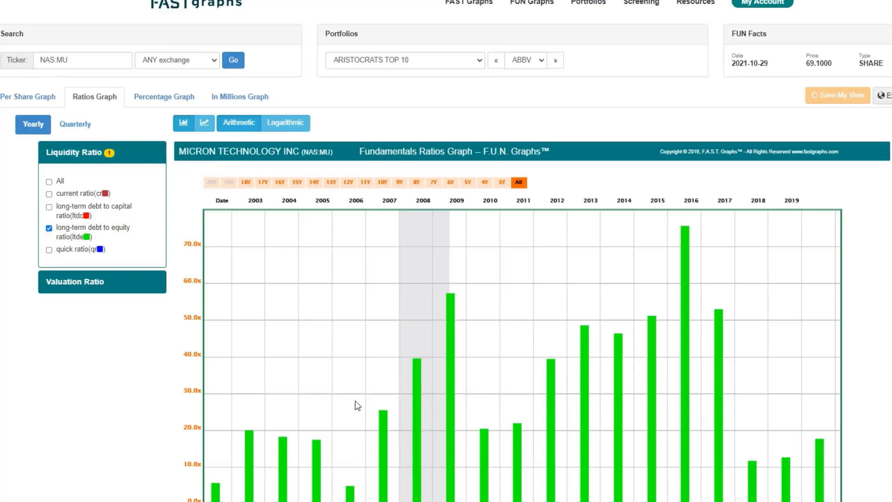
Step: Examine the yearly long-term debt to equity ratio chart, reading the value of the 8/2020 bar
{"action": "scroll", "coordinate": [456, 359], "scroll_direction": "down", "scroll_amount": 2}
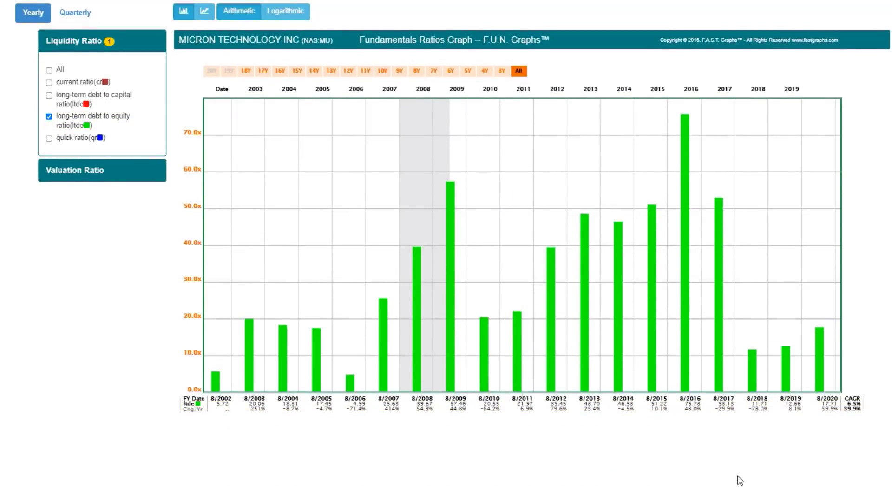
{"action": "mouse_move", "coordinate": [818, 338]}
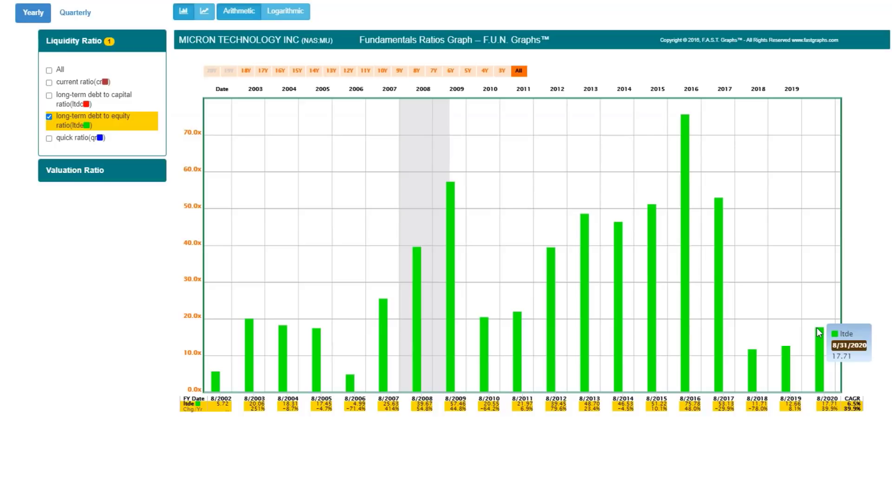
{"action": "scroll", "coordinate": [237, 205], "scroll_direction": "up", "scroll_amount": 3}
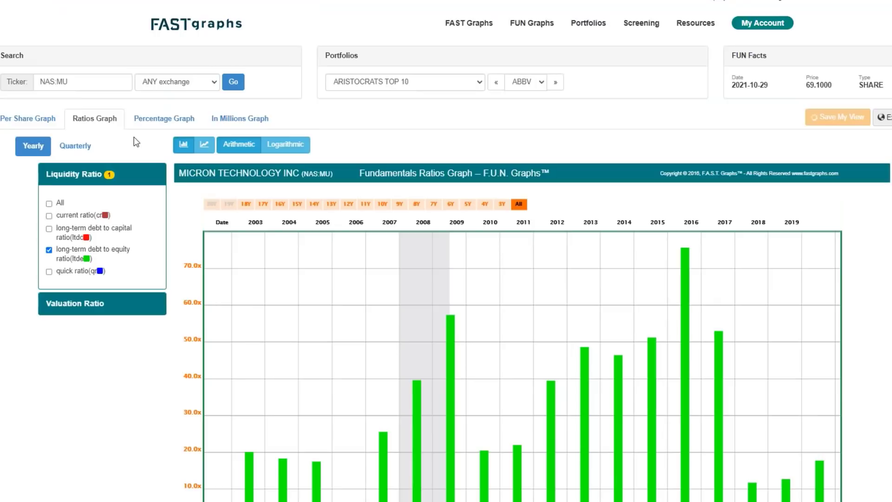
Step: Open the percentage graph and view the gross and net profit margins over 10 years
{"action": "left_click", "coordinate": [141, 121]}
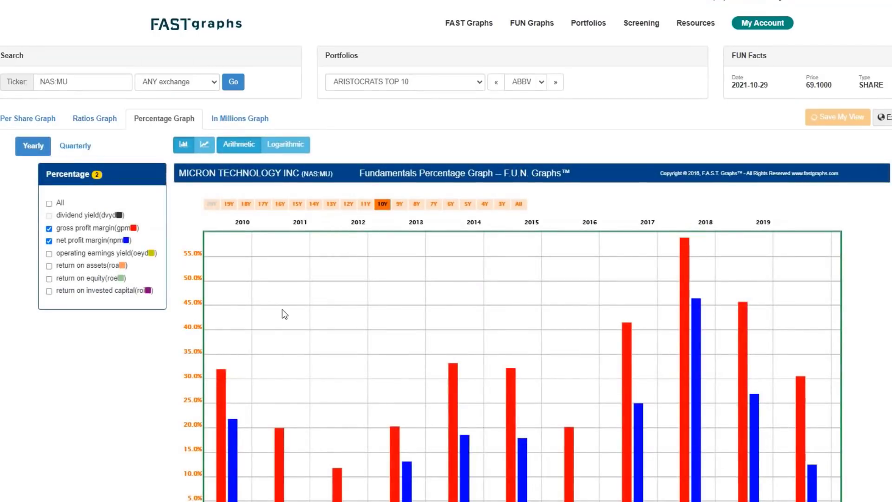
{"action": "scroll", "coordinate": [278, 311], "scroll_direction": "down", "scroll_amount": 1}
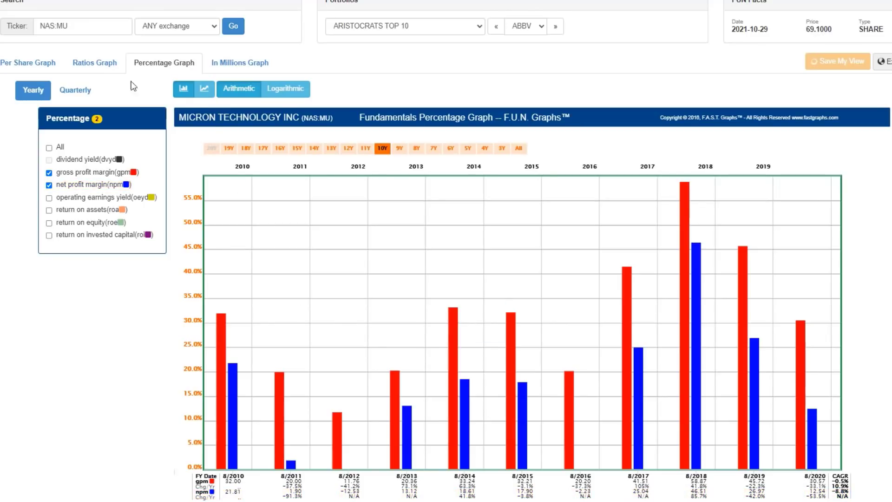
Step: Examine the yearly return on assets and return on equity bars and their data table over the full history
{"action": "scroll", "coordinate": [409, 279], "scroll_direction": "down", "scroll_amount": 1}
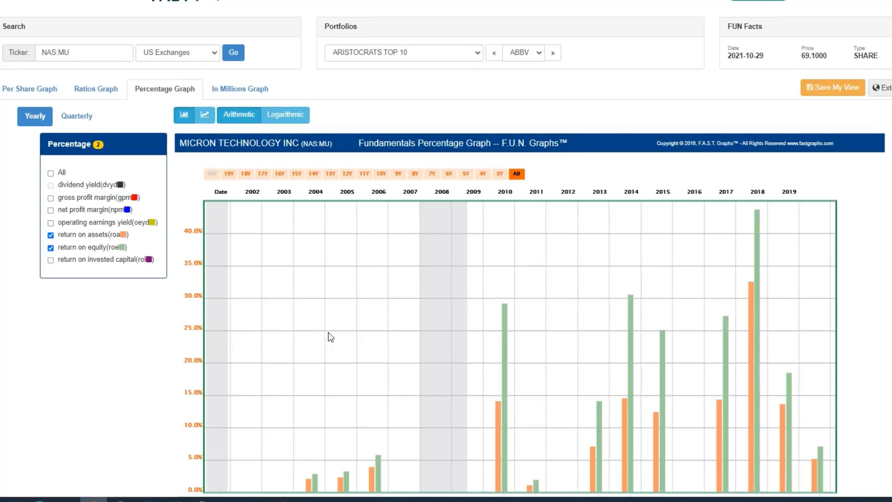
{"action": "scroll", "coordinate": [326, 334], "scroll_direction": "down", "scroll_amount": 1}
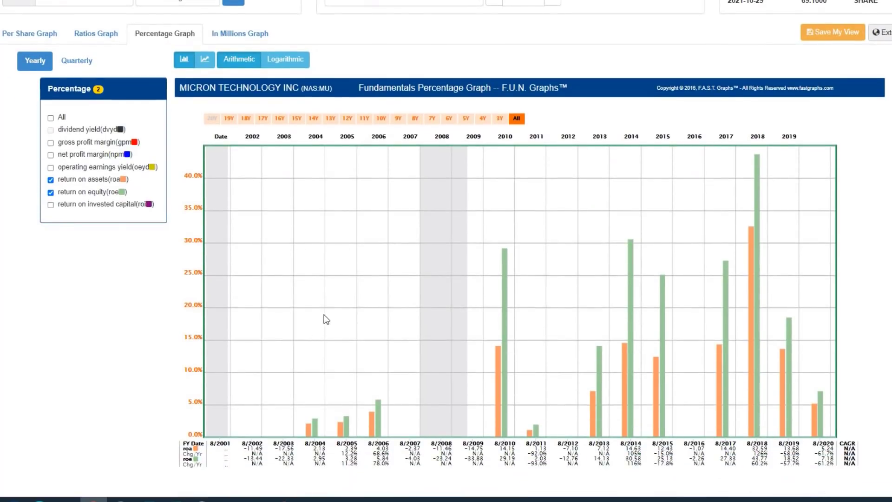
{"action": "scroll", "coordinate": [324, 315], "scroll_direction": "down", "scroll_amount": 1}
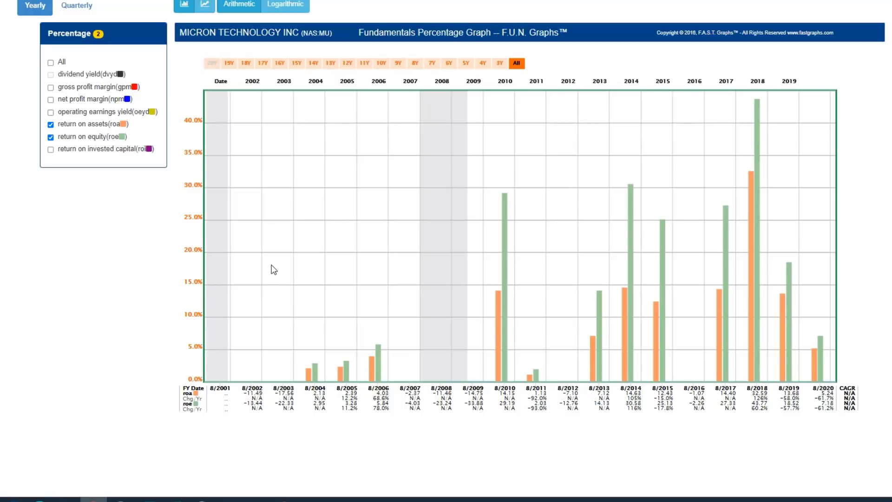
{"action": "scroll", "coordinate": [153, 156], "scroll_direction": "up", "scroll_amount": 3}
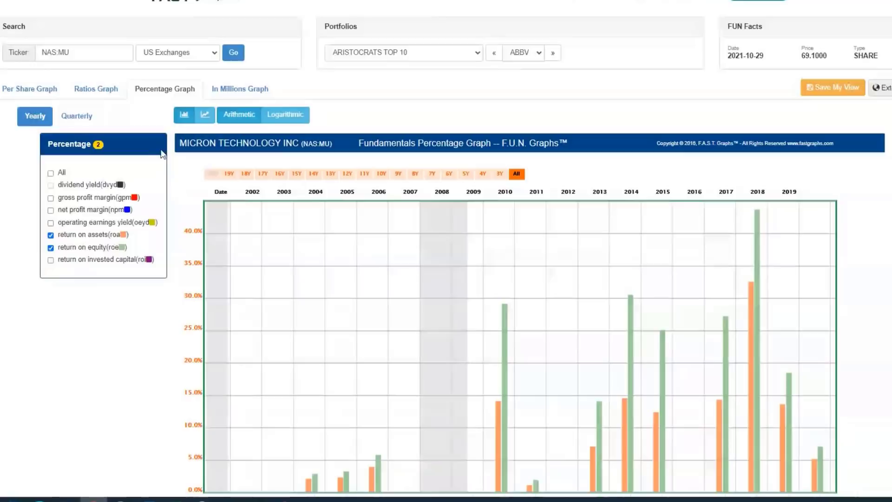
Step: Open the ratios graph and add price to sales from the valuation ratios to the yearly chart
{"action": "left_click", "coordinate": [105, 85]}
{"action": "left_click", "coordinate": [90, 175]}
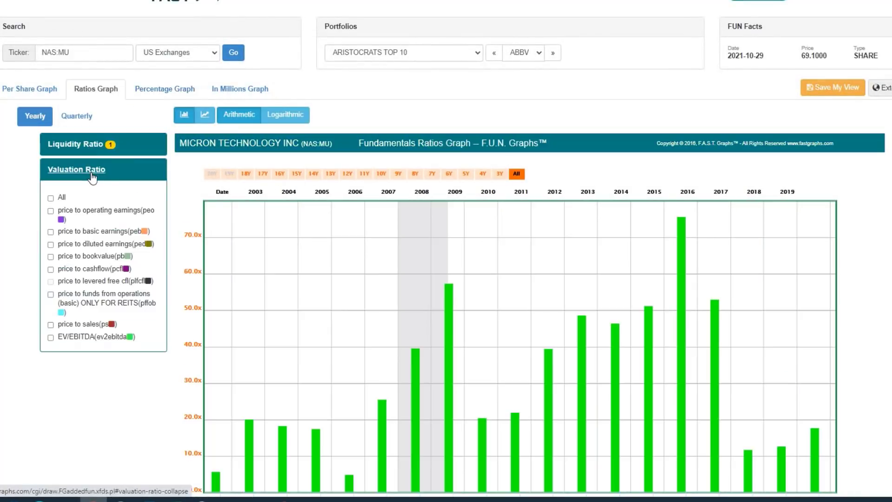
{"action": "left_click", "coordinate": [51, 325]}
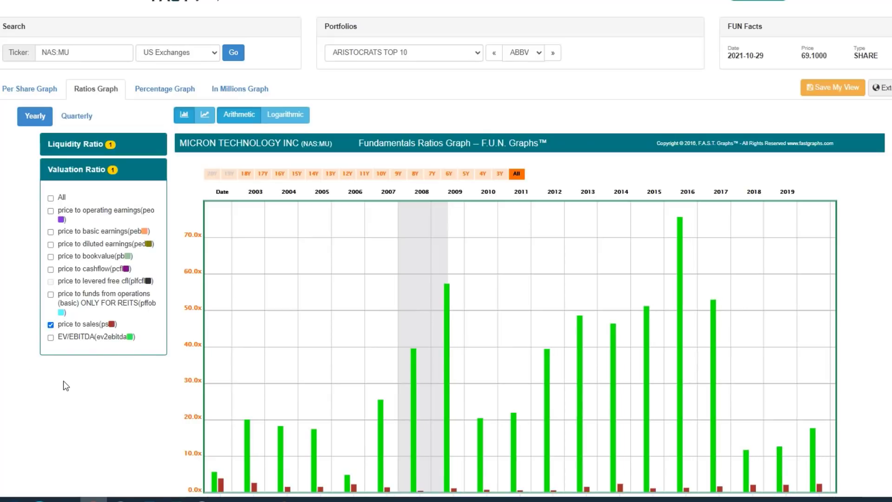
Step: Return to the percentage graph and read the 8/2019 return on assets and return on equity and the 8/2020 return on assets
{"action": "left_click", "coordinate": [154, 89]}
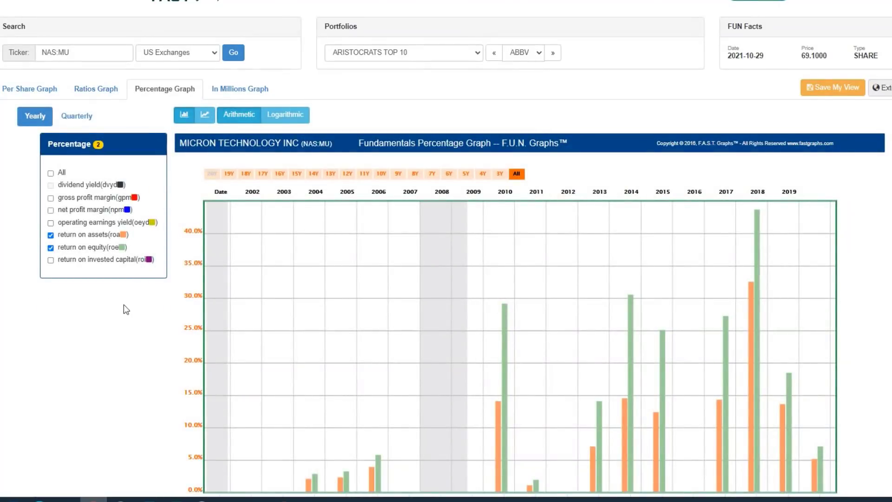
{"action": "scroll", "coordinate": [124, 305], "scroll_direction": "down", "scroll_amount": 1}
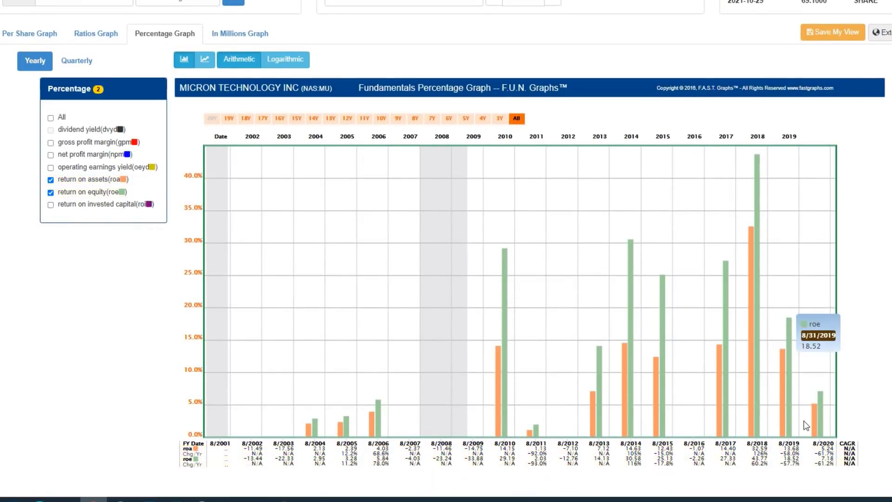
{"action": "mouse_move", "coordinate": [813, 411]}
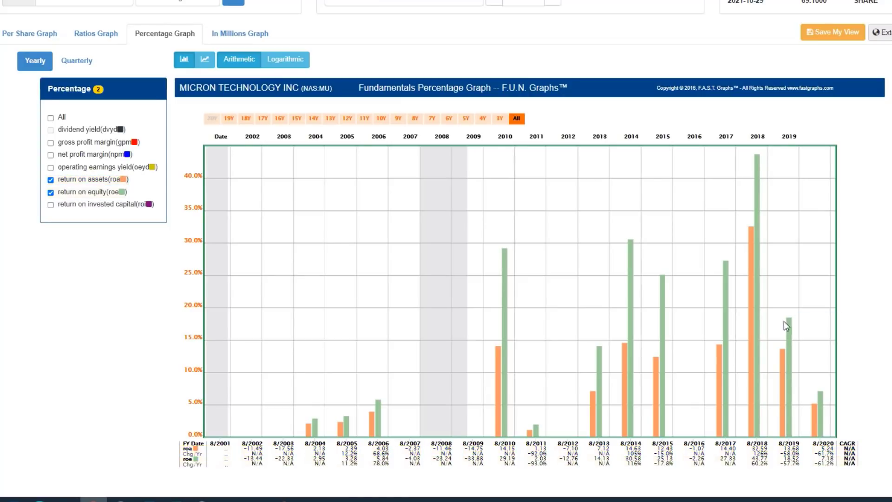
{"action": "mouse_move", "coordinate": [781, 352]}
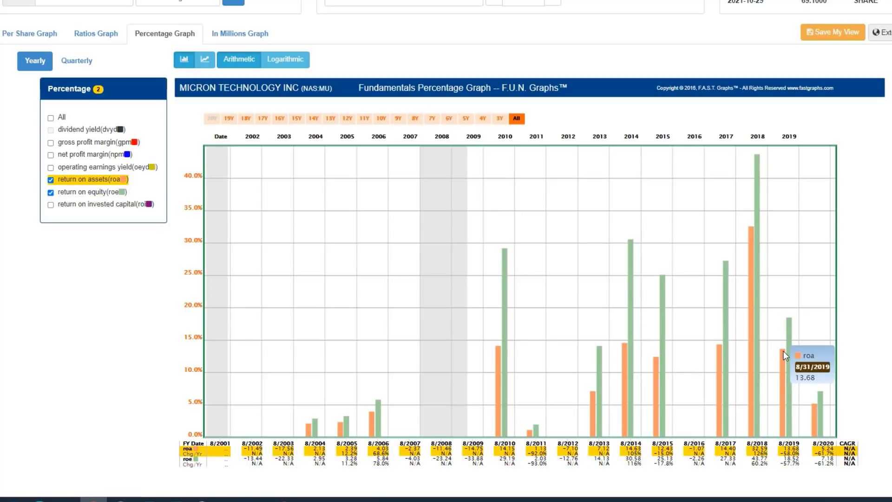
{"action": "mouse_move", "coordinate": [790, 323]}
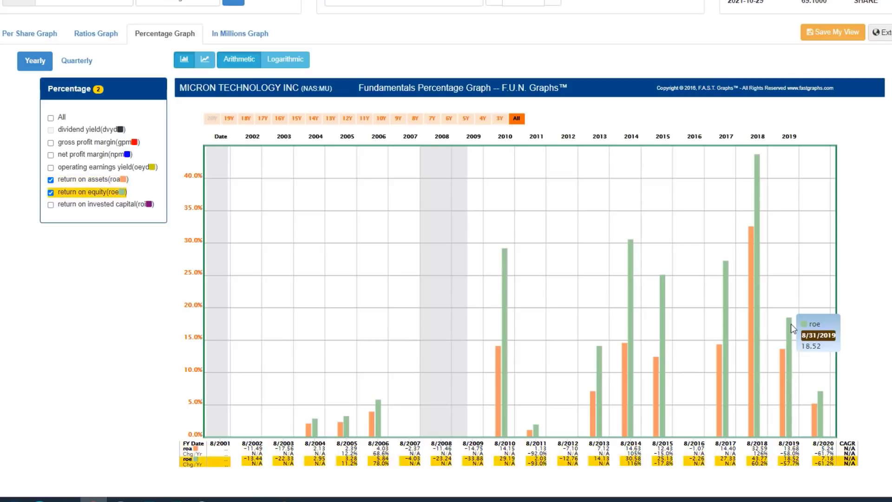